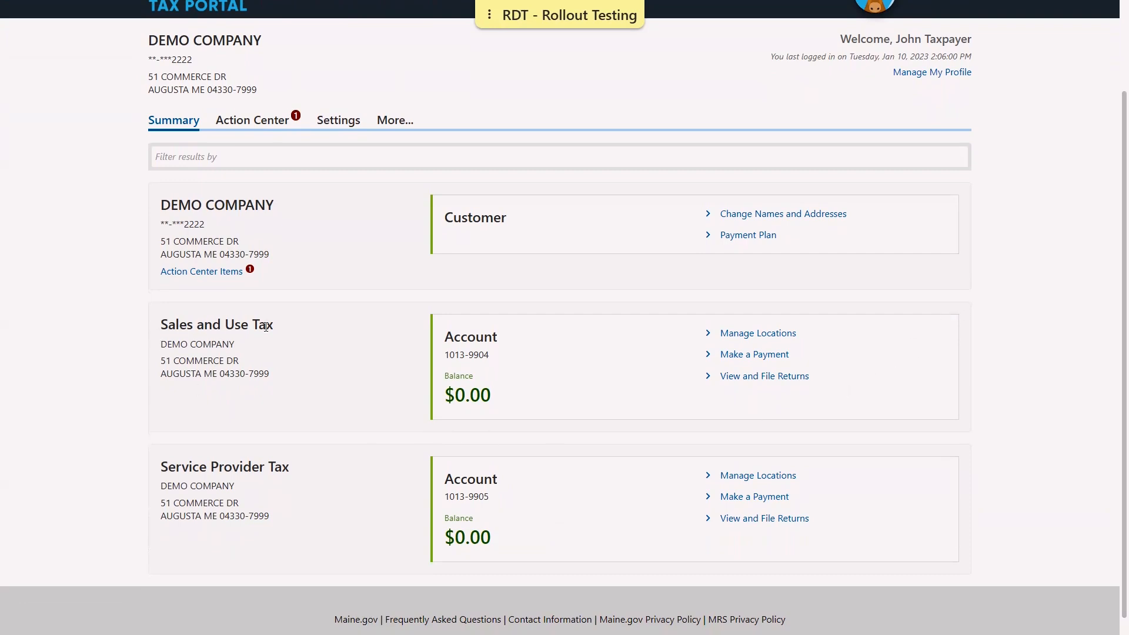
Open Manage Locations for the Sales and Use Tax account and start editing SITE 1
click(759, 334)
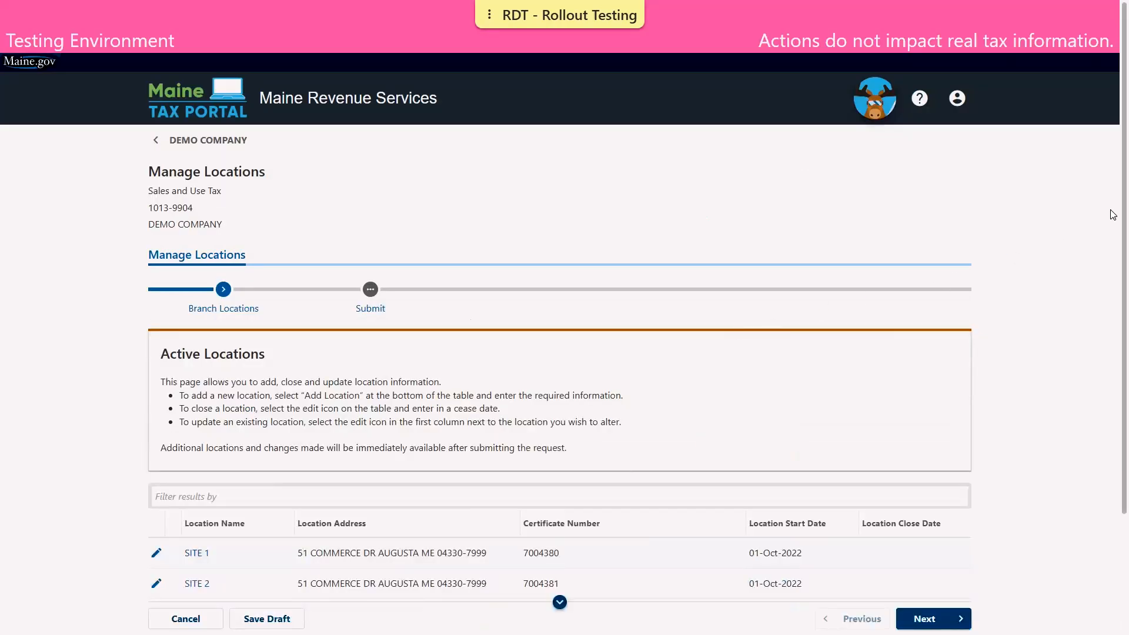
scroll(1111, 215, down, 2)
scroll(1113, 254, down, 2)
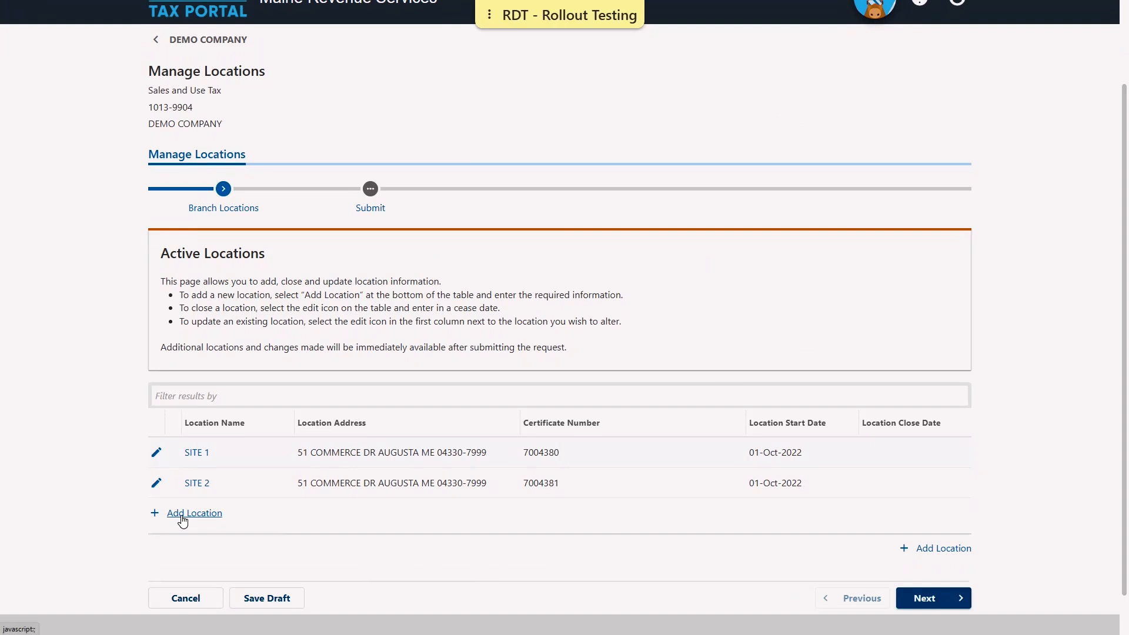
click(157, 454)
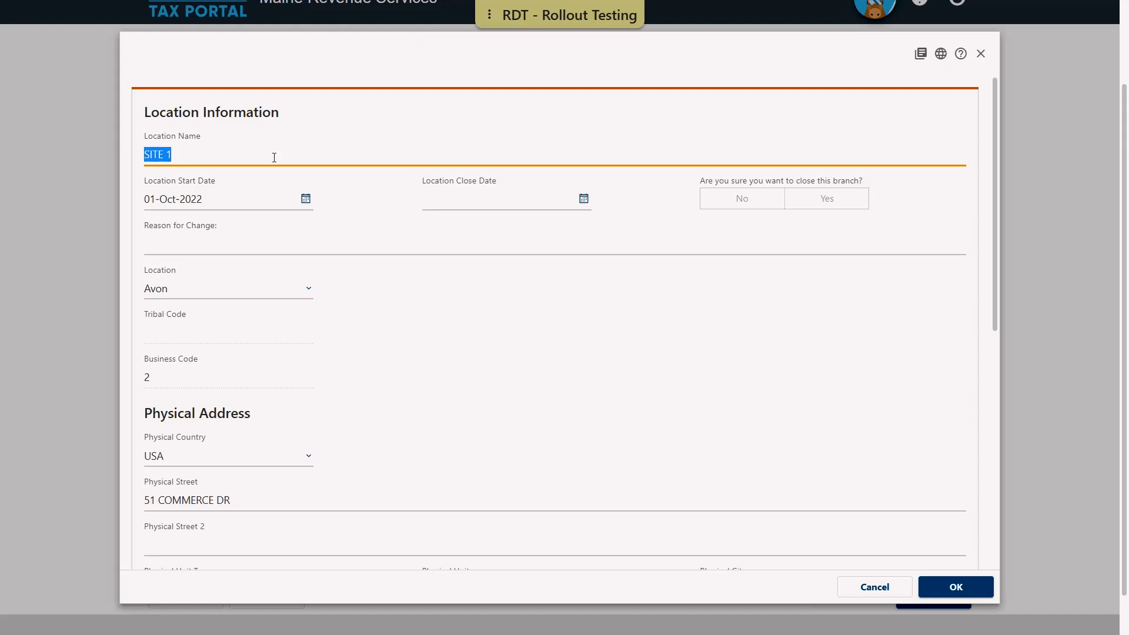
Set SITE 1's location close date to 31-Jan-2023 and confirm Yes to closing the branch
click(444, 193)
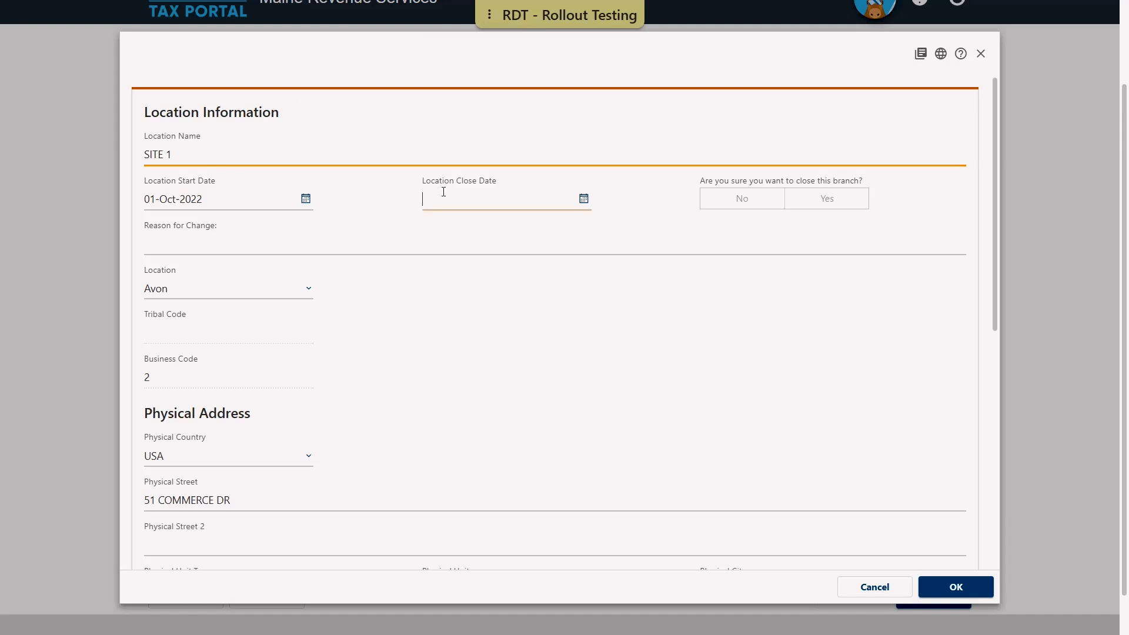
text(013)
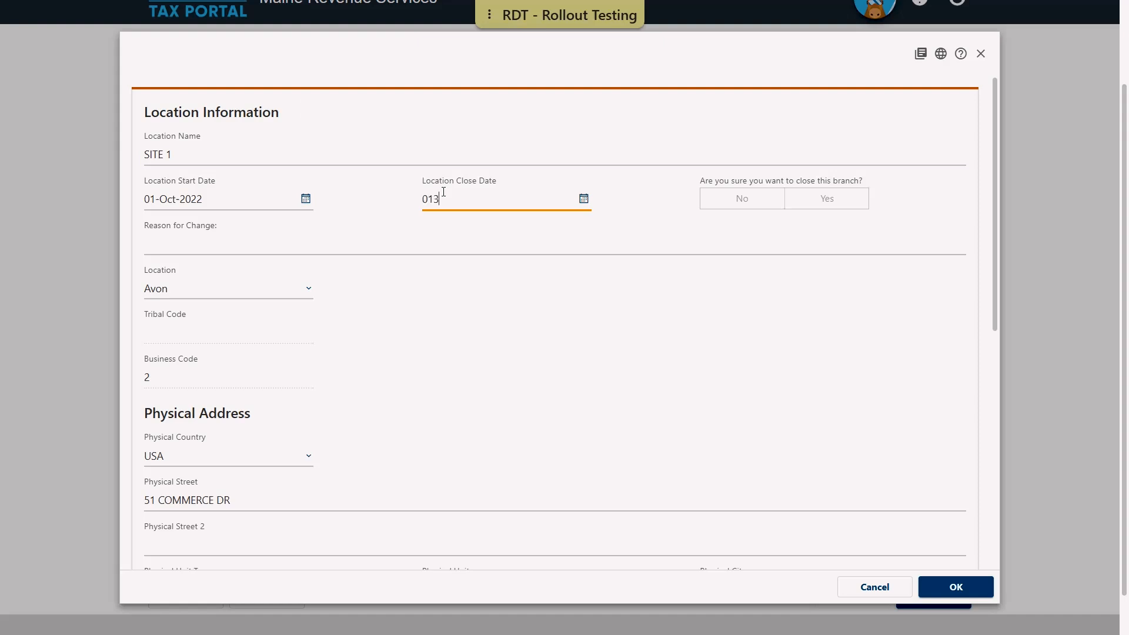
text(12023)
click(697, 263)
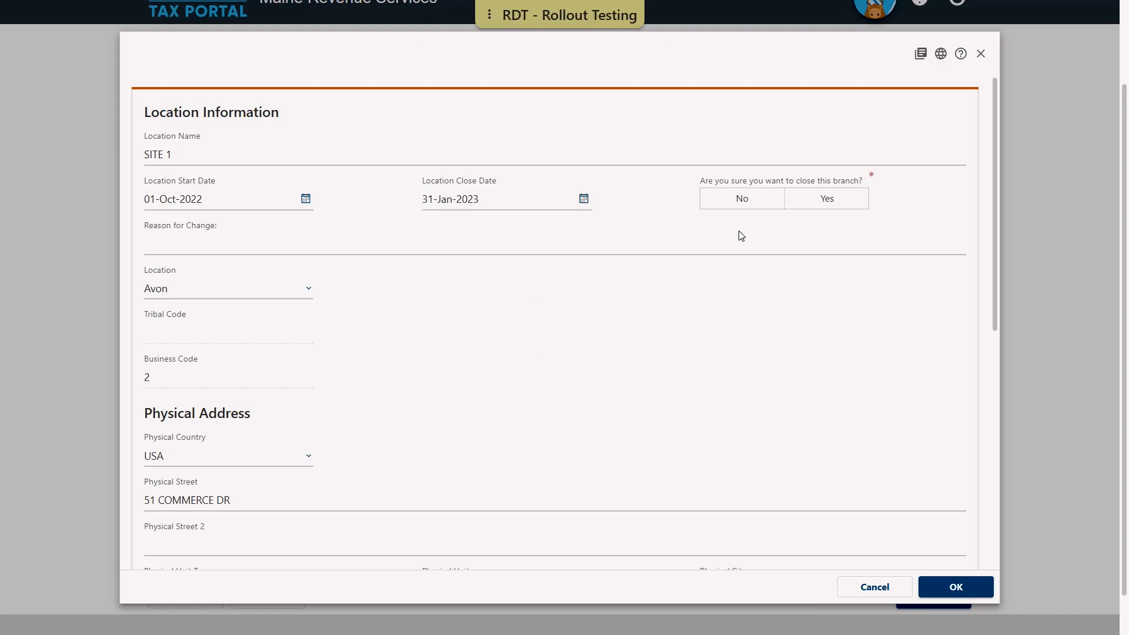
click(831, 197)
click(831, 199)
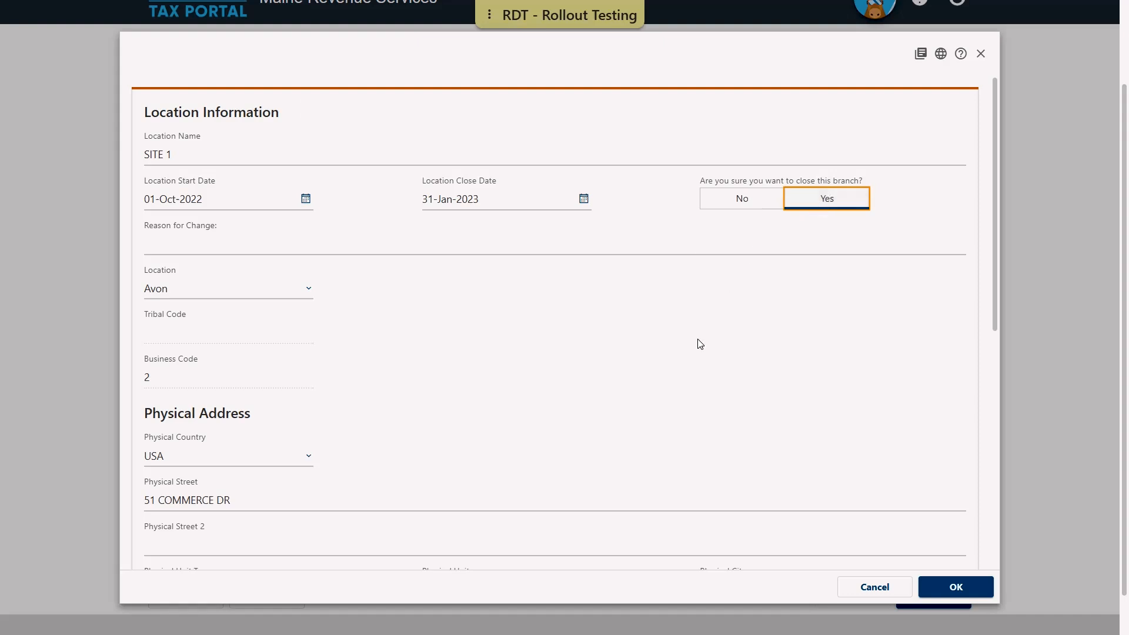
Enter 'No sales' as the reason for change and save the SITE 1 changes
click(207, 239)
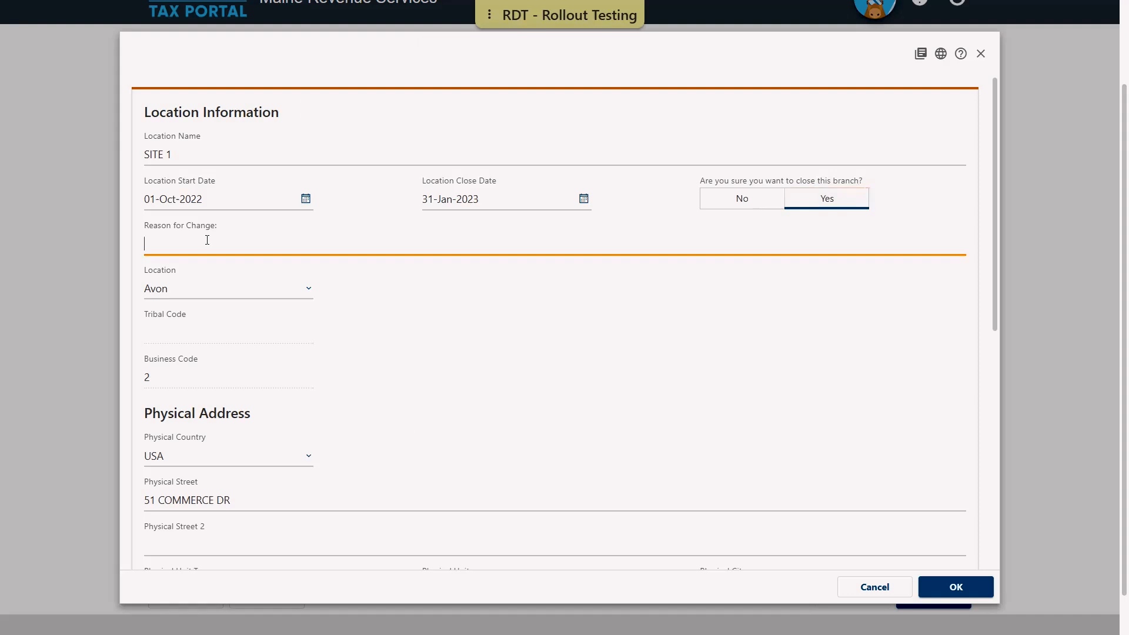
text(No sales)
click(962, 594)
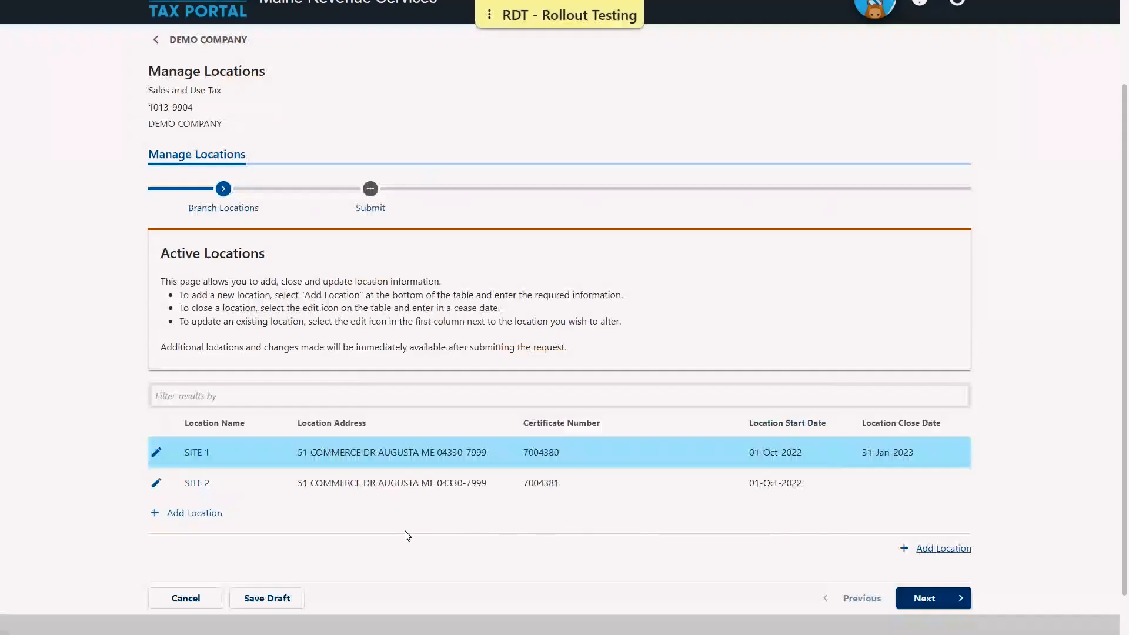
Add a new location and name it SITE 3
scroll(382, 542, down, 1)
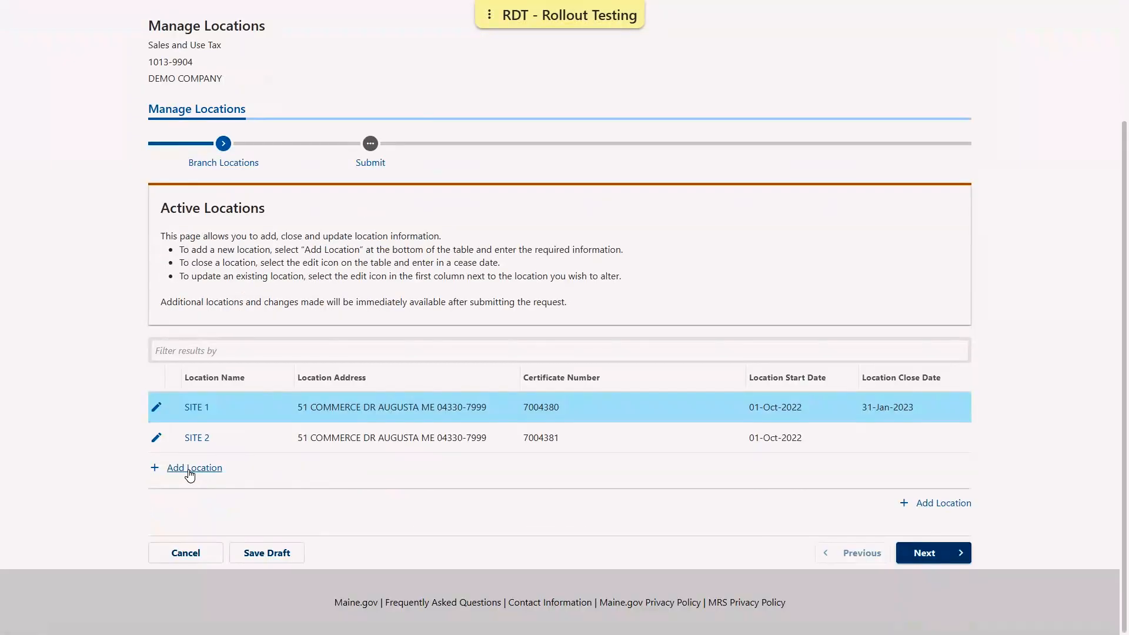
click(188, 474)
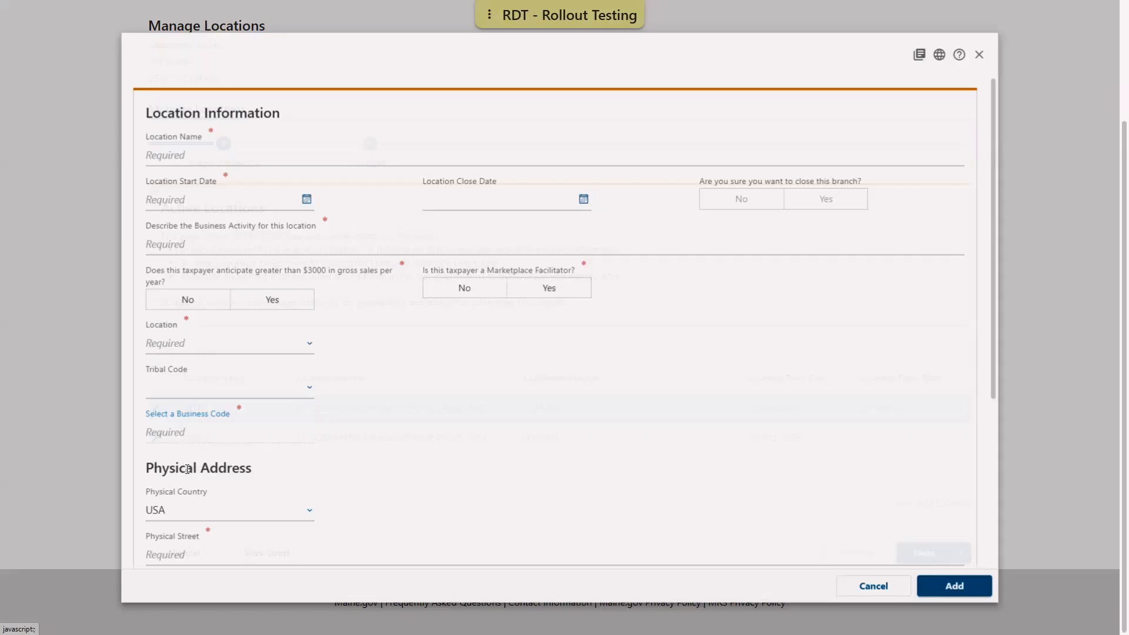
text(SIT)
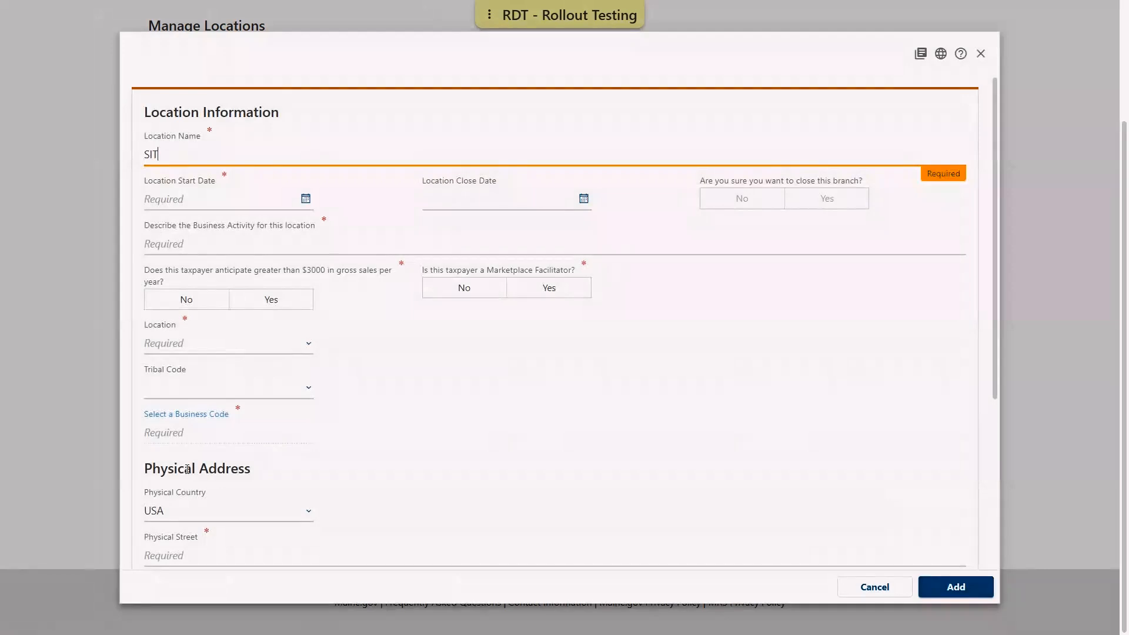
text(E 3)
Set the new location's start date to 01-Jan-2023
click(168, 203)
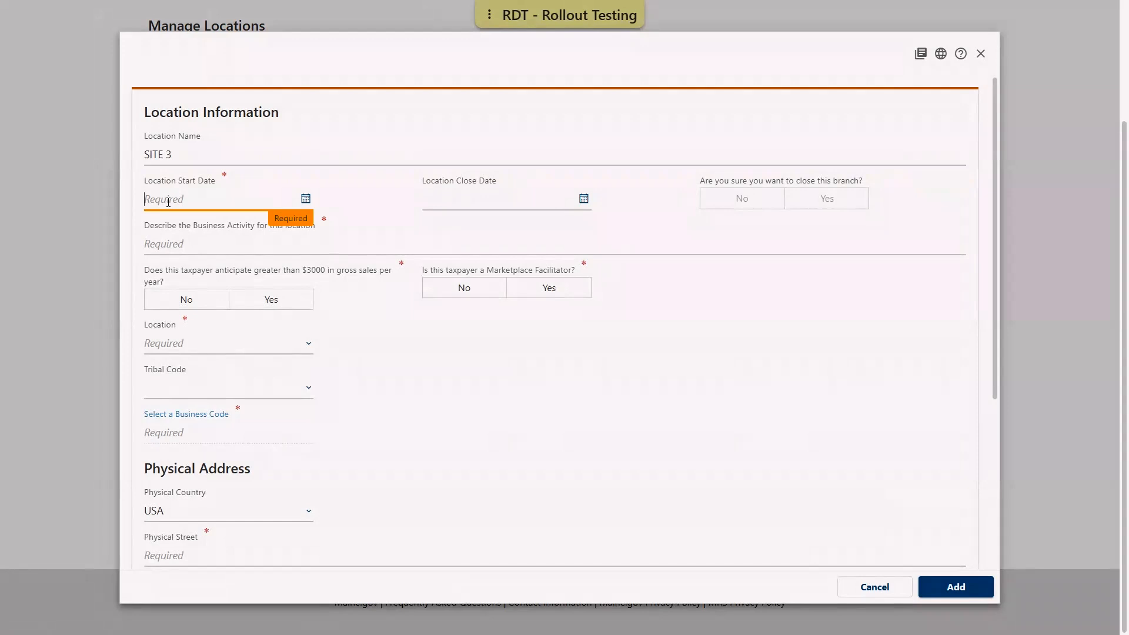
click(306, 200)
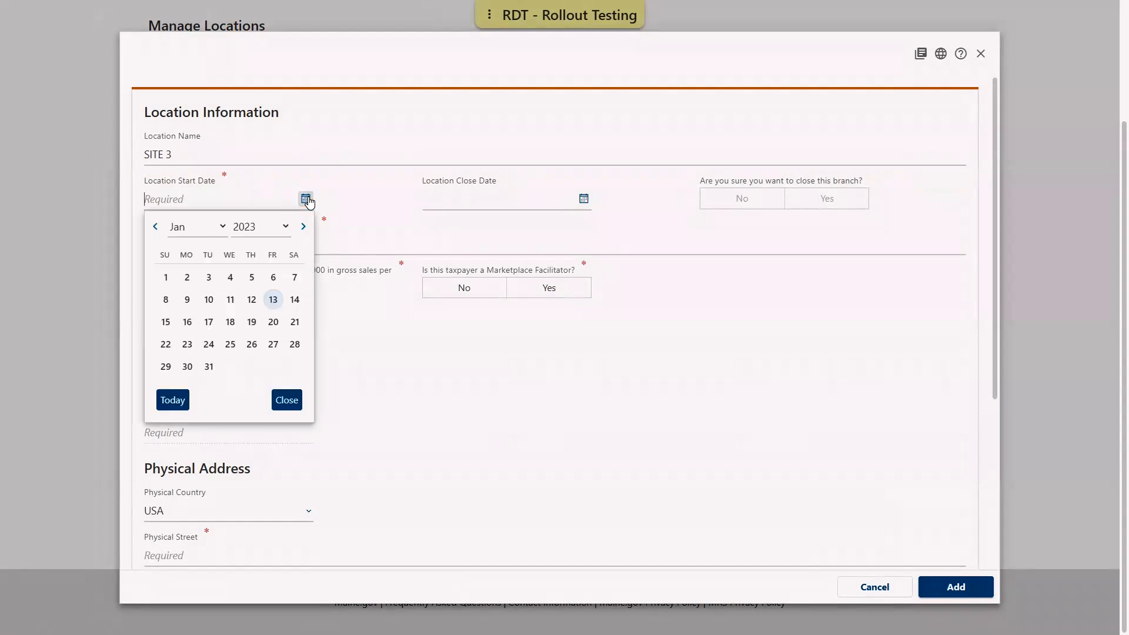
click(165, 278)
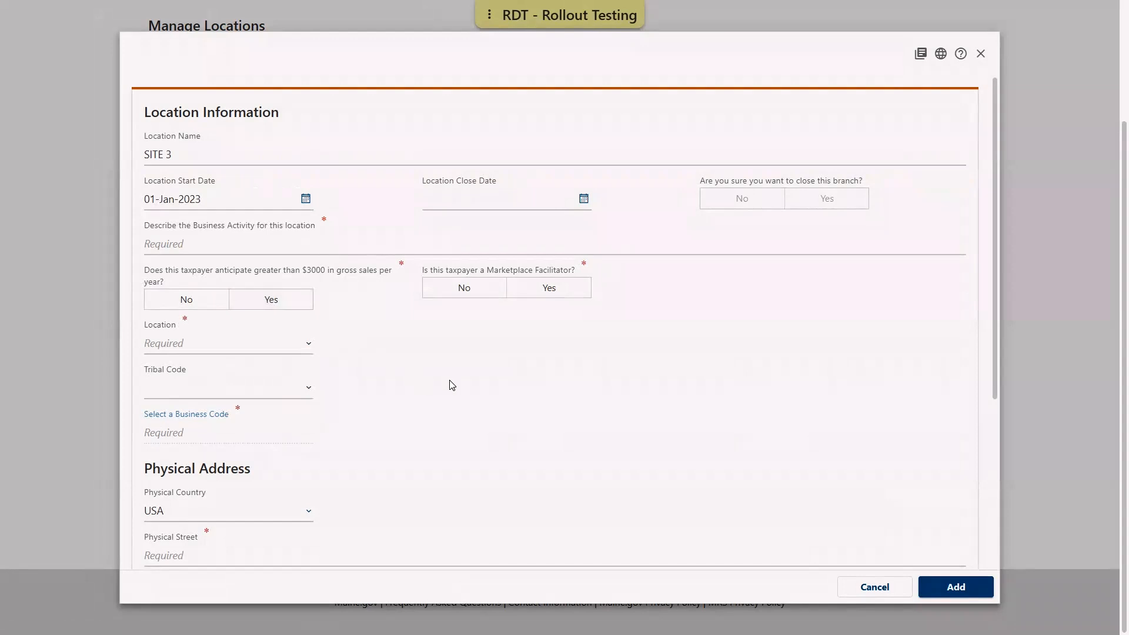
Describe the business activity for this location as 'sale of clothing'
click(244, 245)
text(sa)
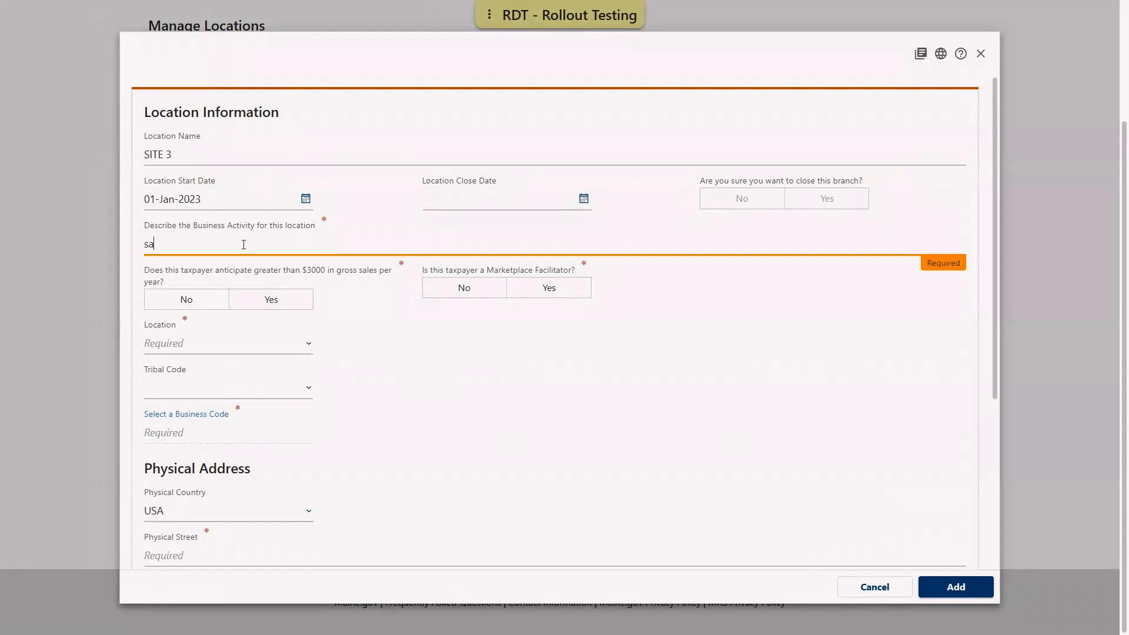
text(le of clothing)
Answer Yes to anticipating over $3000 in gross sales and No to being a Marketplace Facilitator
click(274, 301)
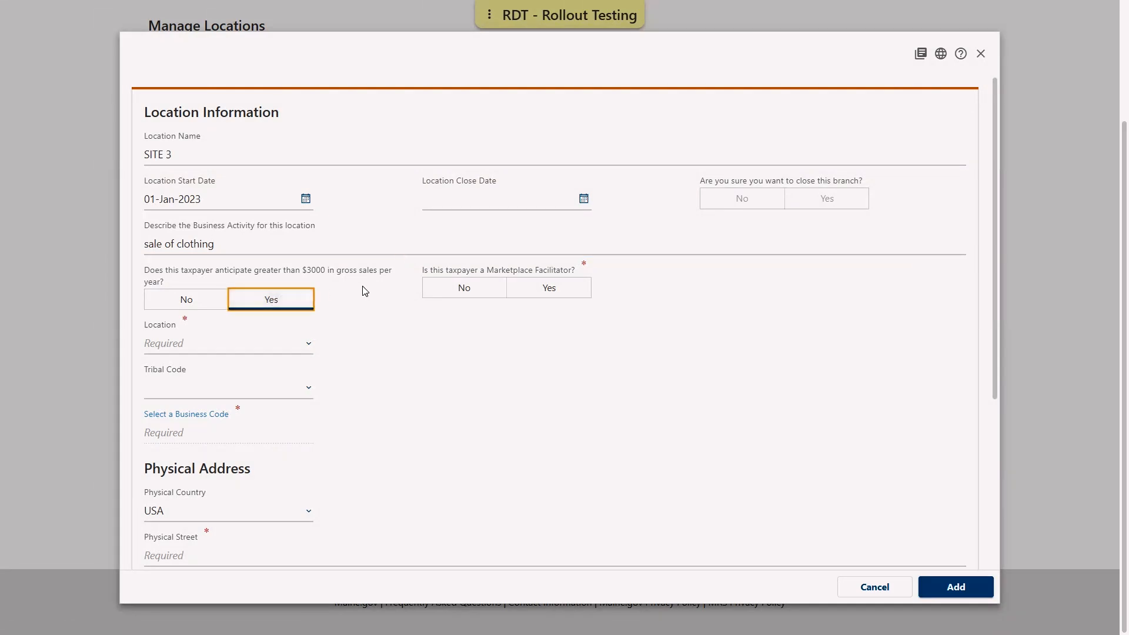
click(461, 290)
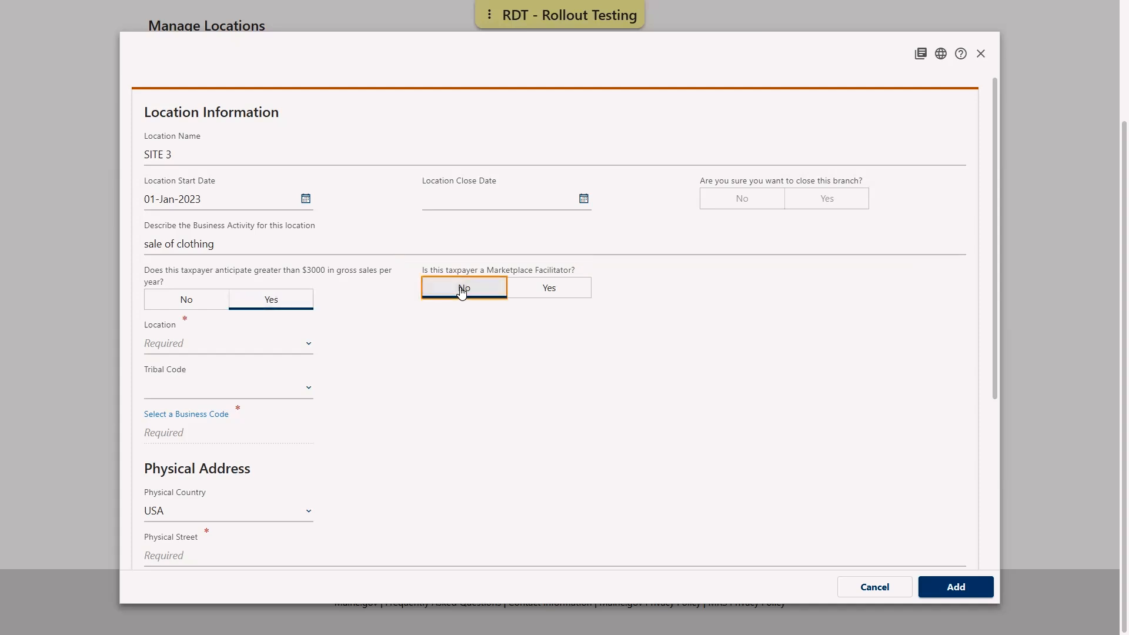
Set the location's municipality to Augusta
click(246, 344)
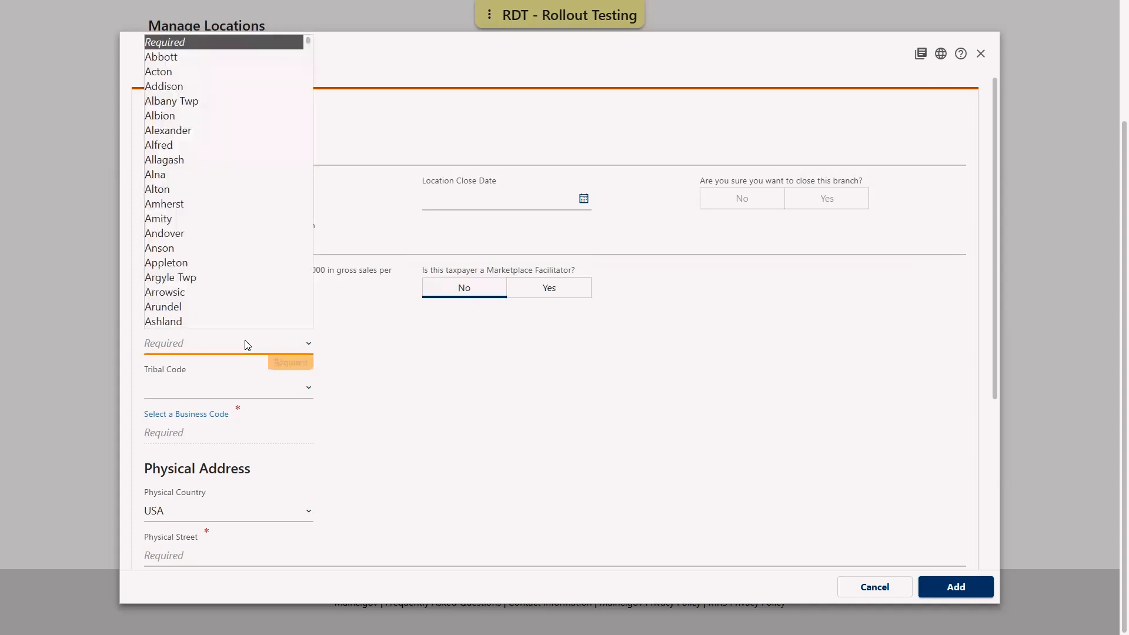
scroll(200, 263, down, 1)
scroll(202, 268, down, 3)
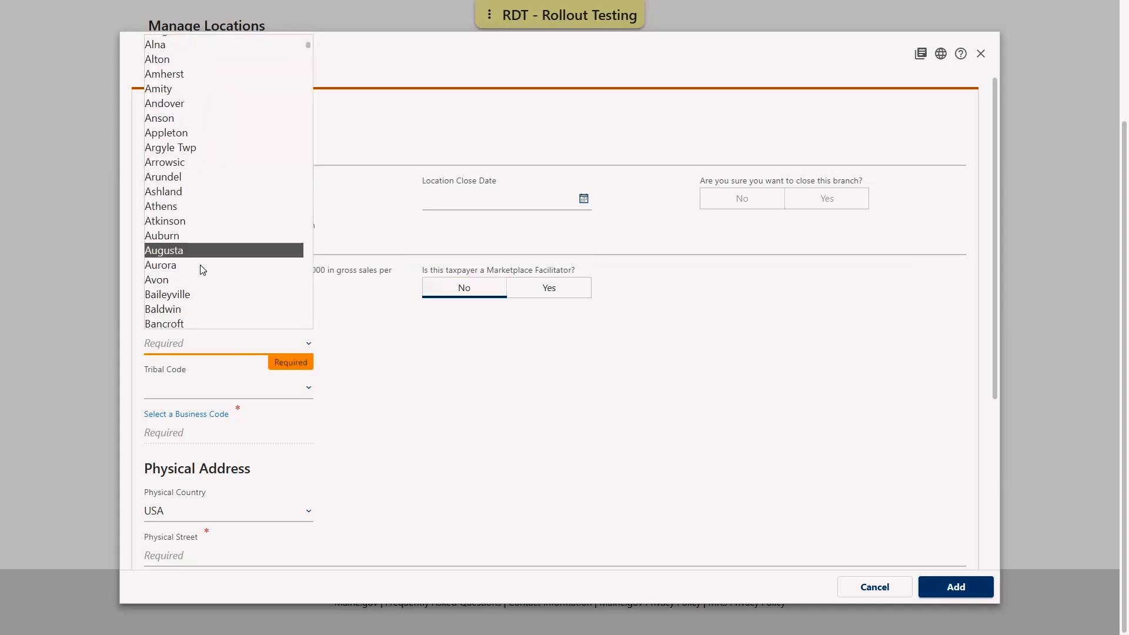
click(184, 207)
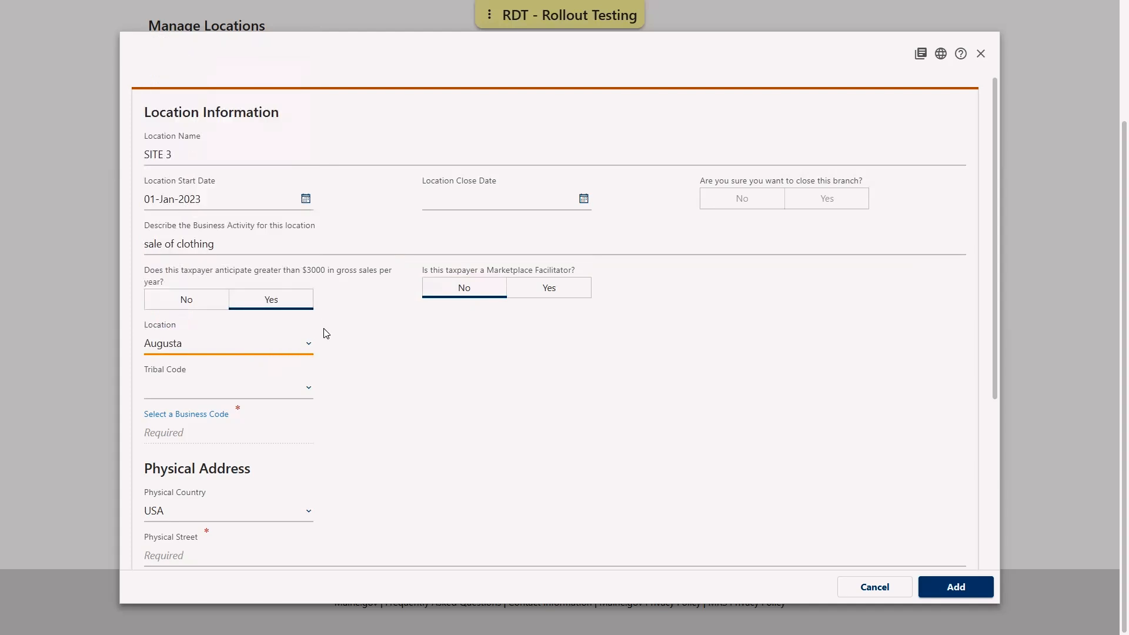
Search business codes for 'clothing' and select code 20, Clothing
click(175, 433)
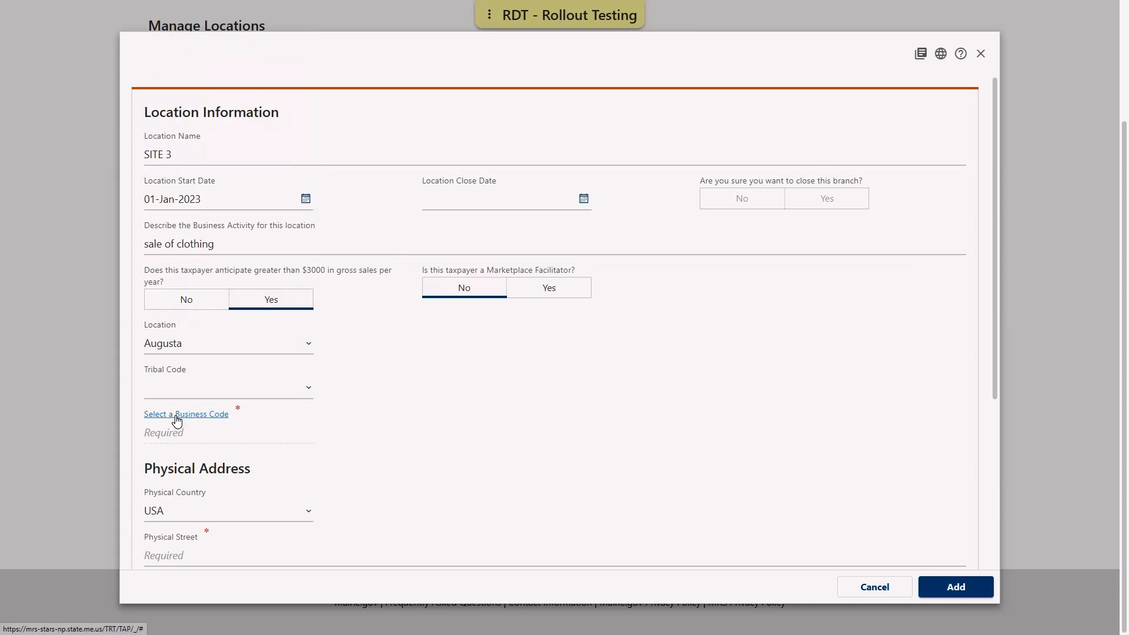
click(176, 419)
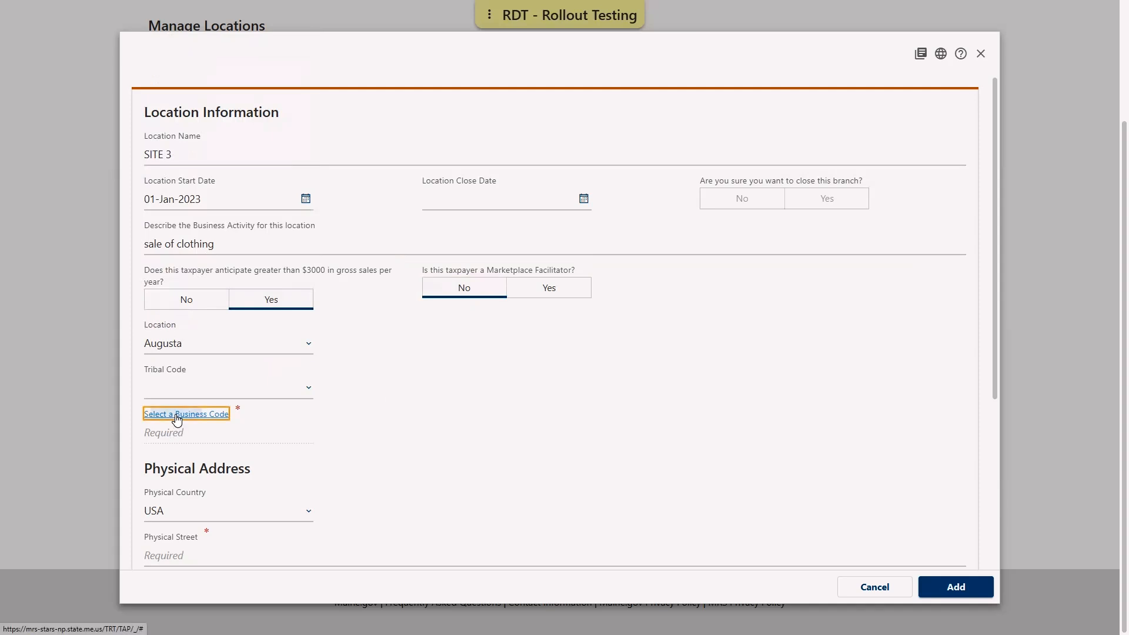
text(clothing)
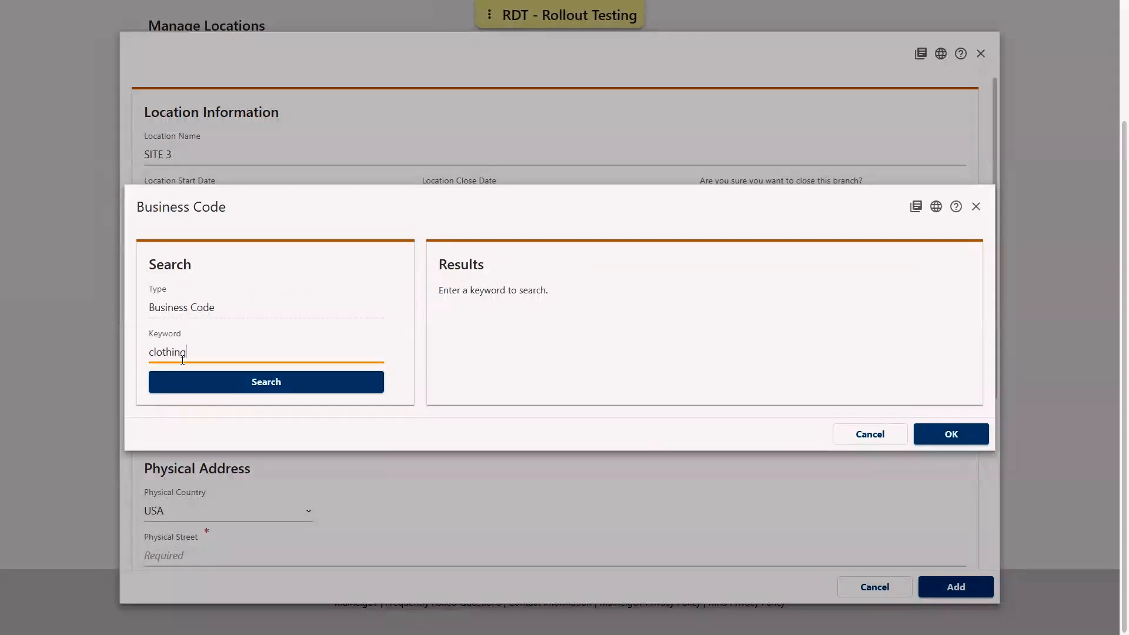
key(Return)
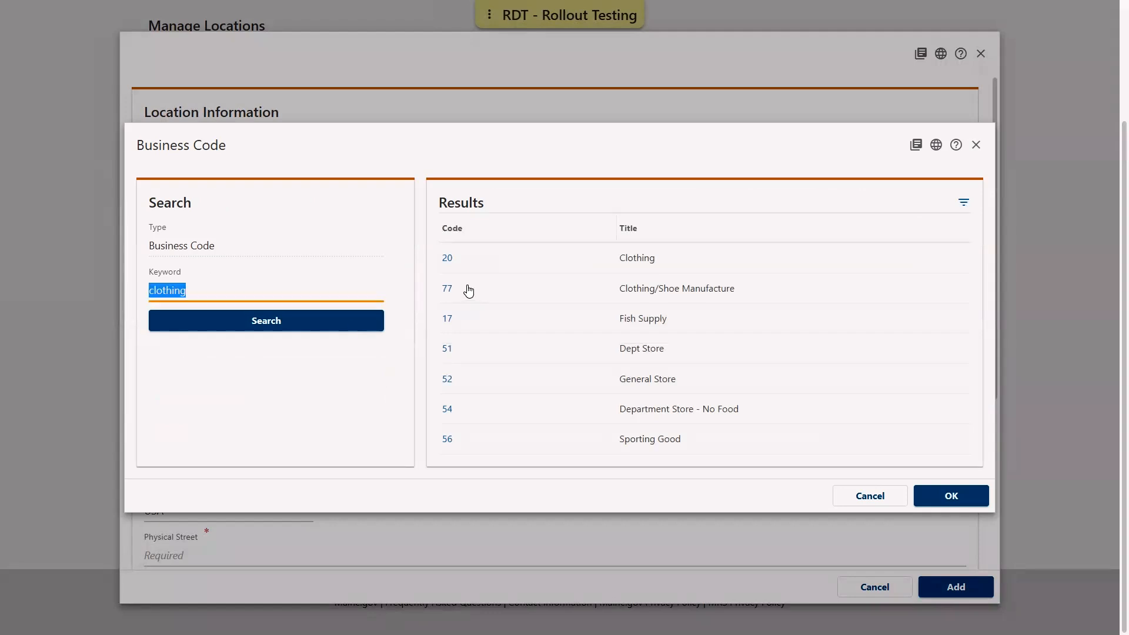
click(466, 260)
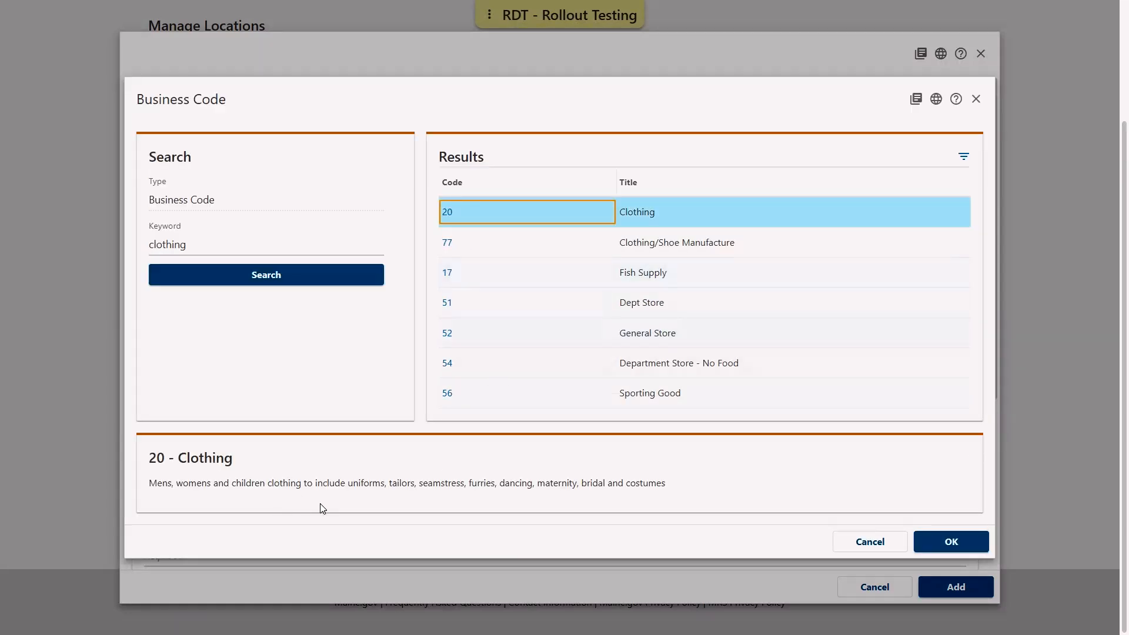
click(968, 545)
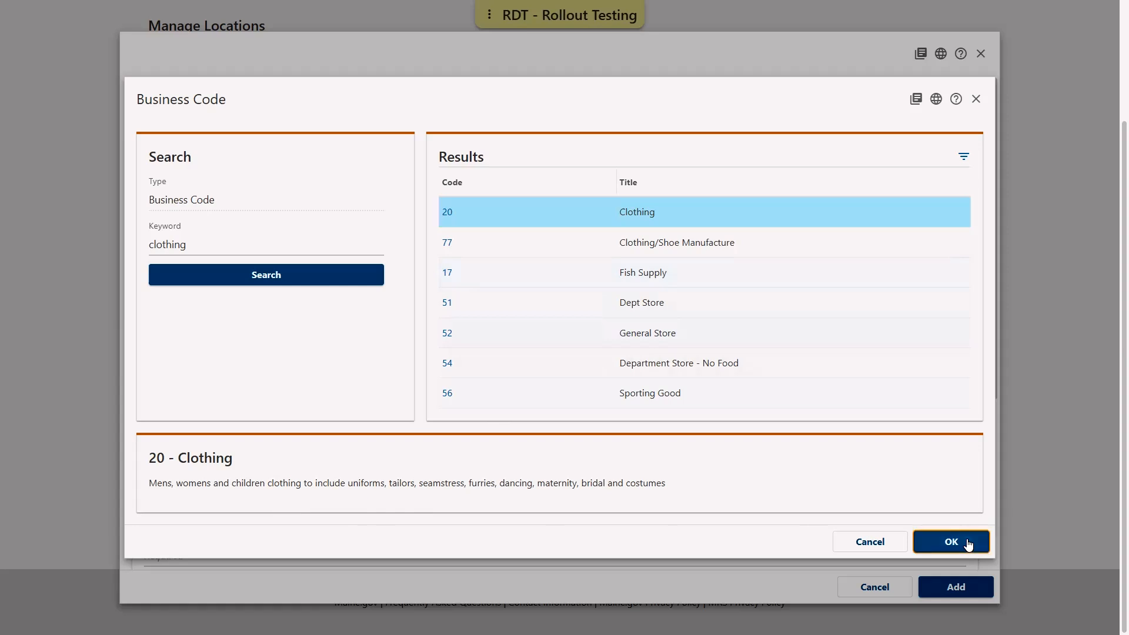
click(968, 545)
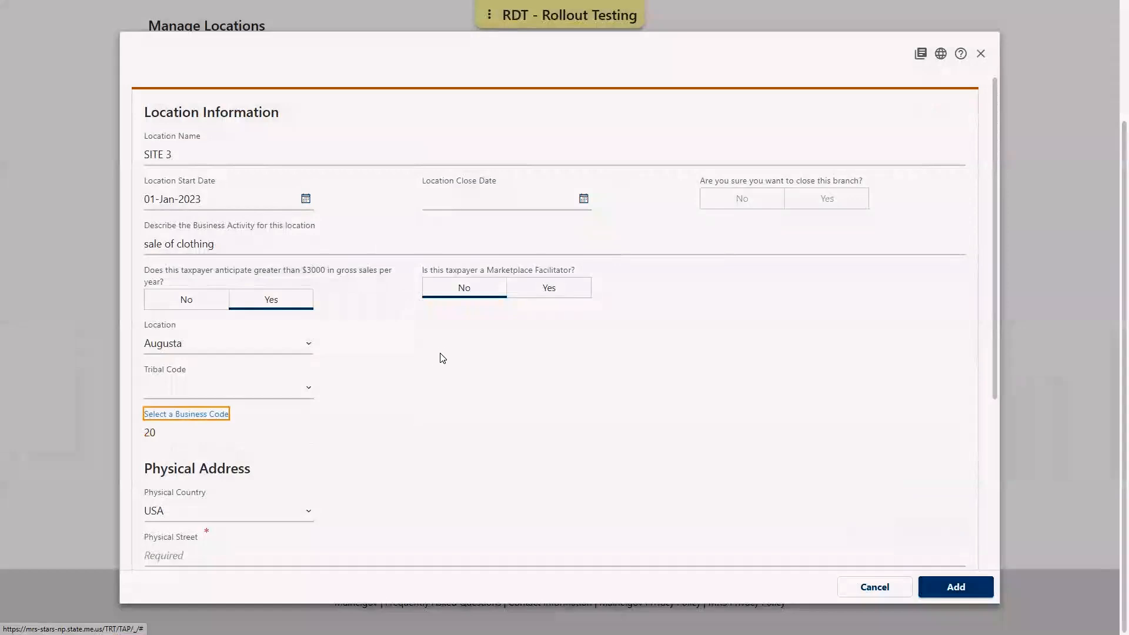
Enter the company's street address and city in the physical address fields
scroll(435, 363, down, 4)
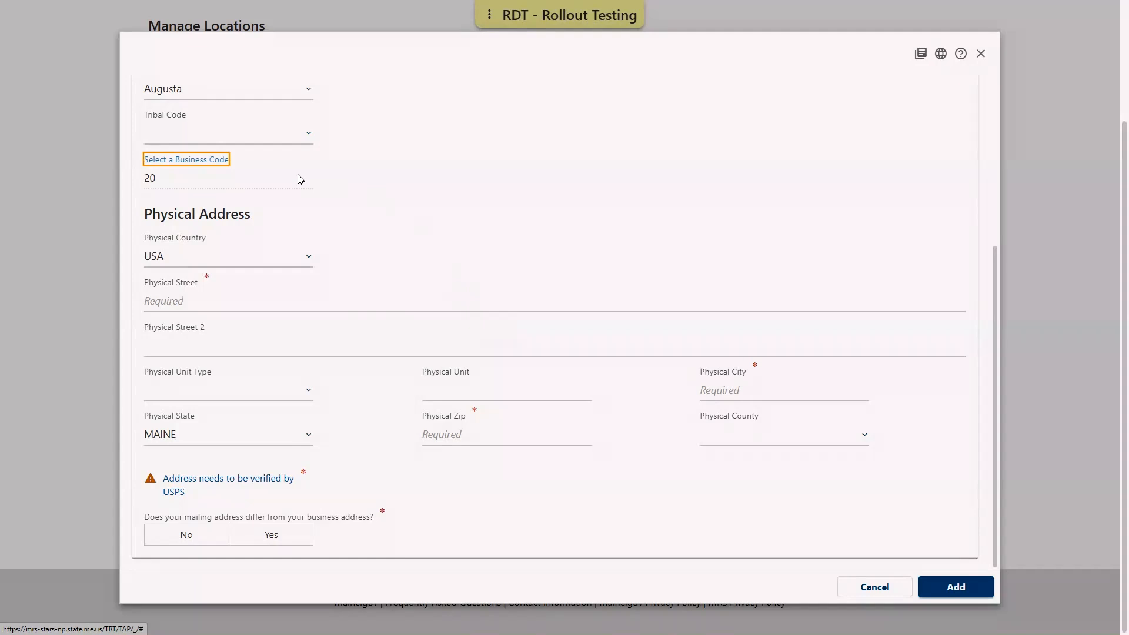
click(258, 296)
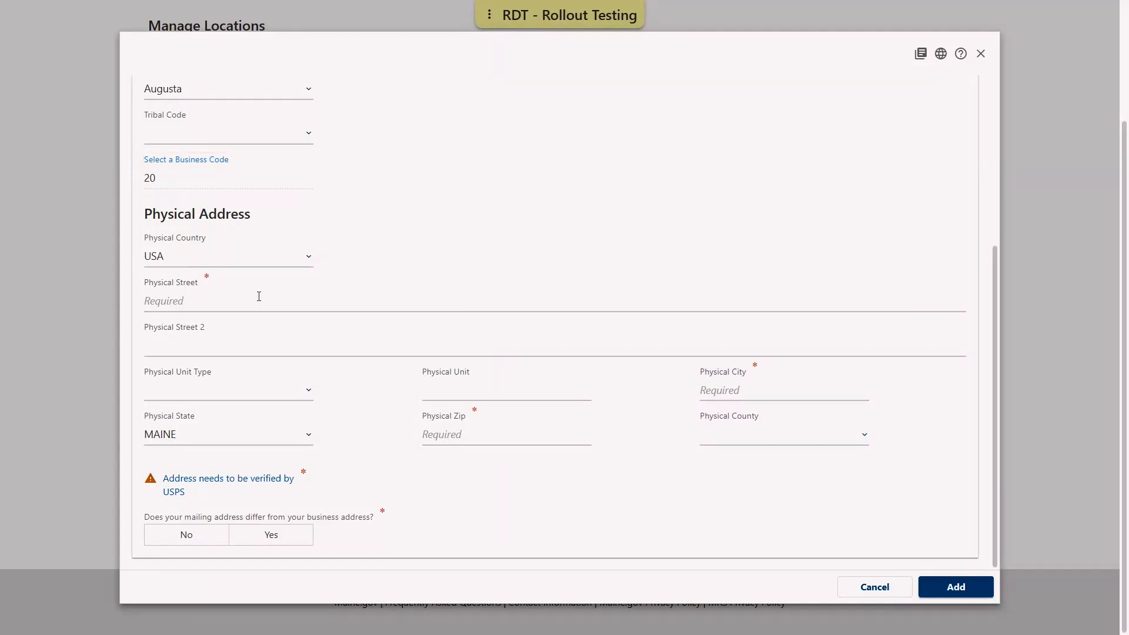
text(51 COMM)
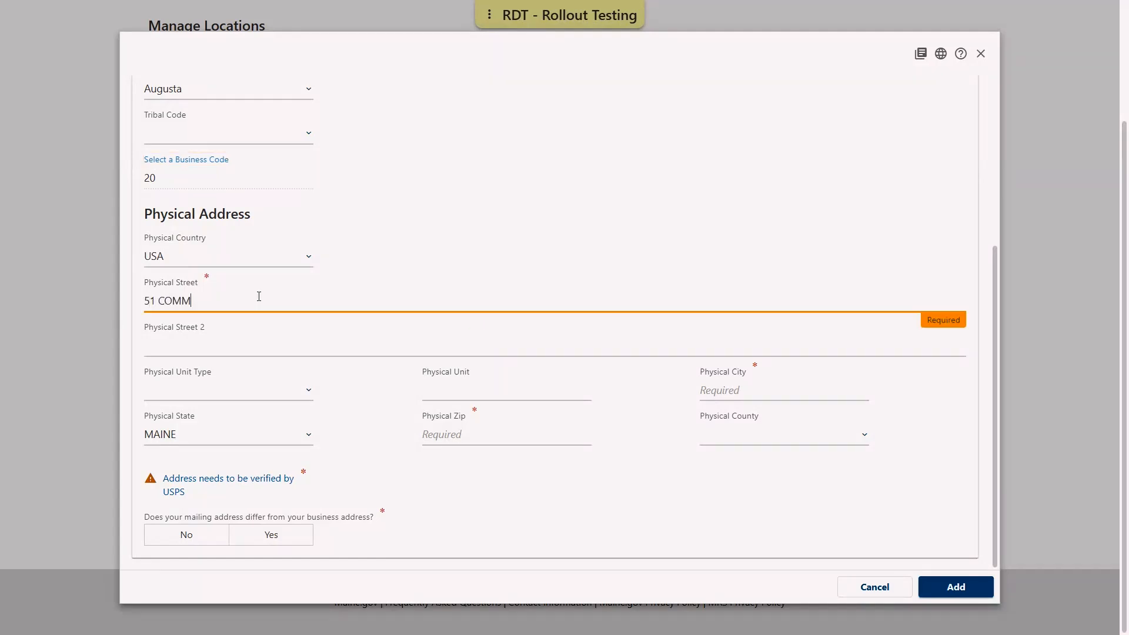
text(ERCE DR)
key(Tab)
key(Tab)
key(Tab)
text(AUGUSTA)
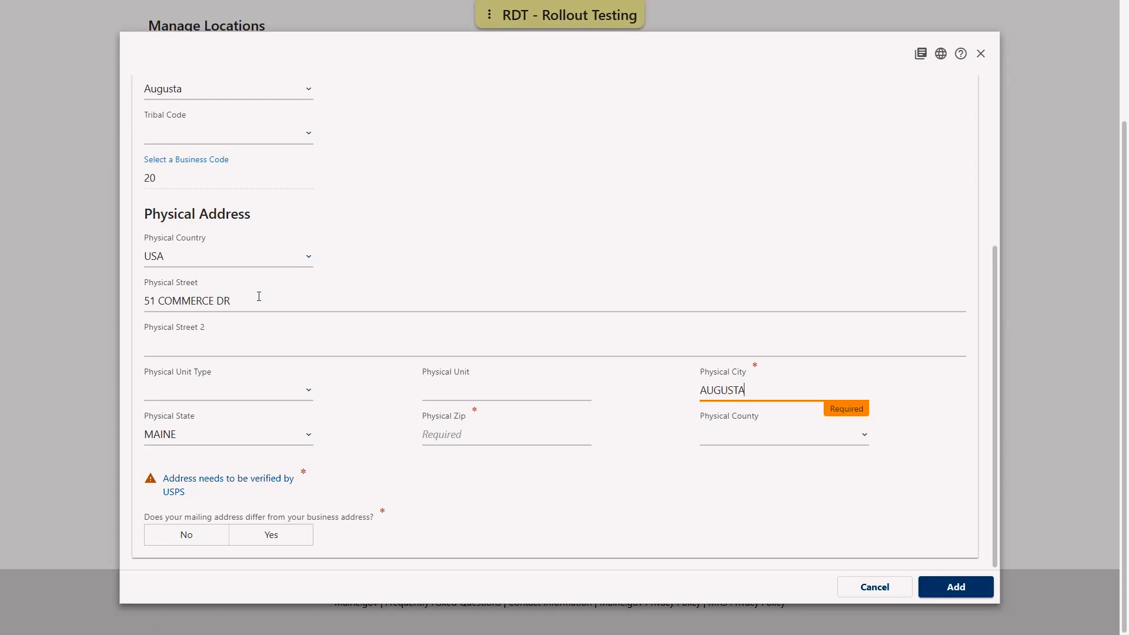
Enter the ZIP code and verify the physical address with USPS
key(Tab)
key(Tab)
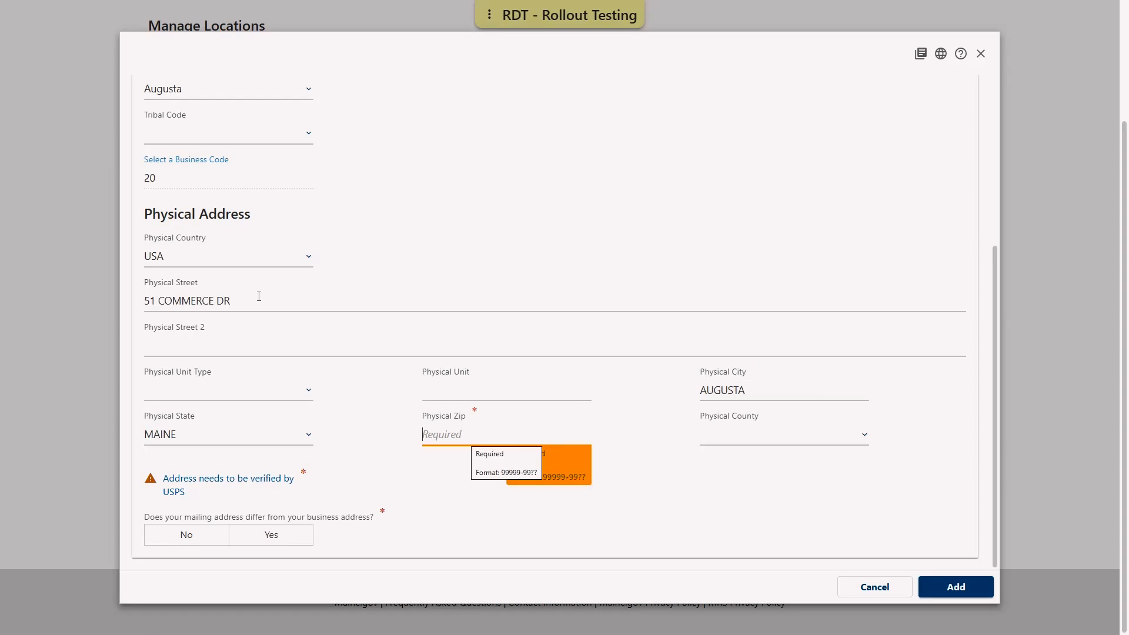
text(04330)
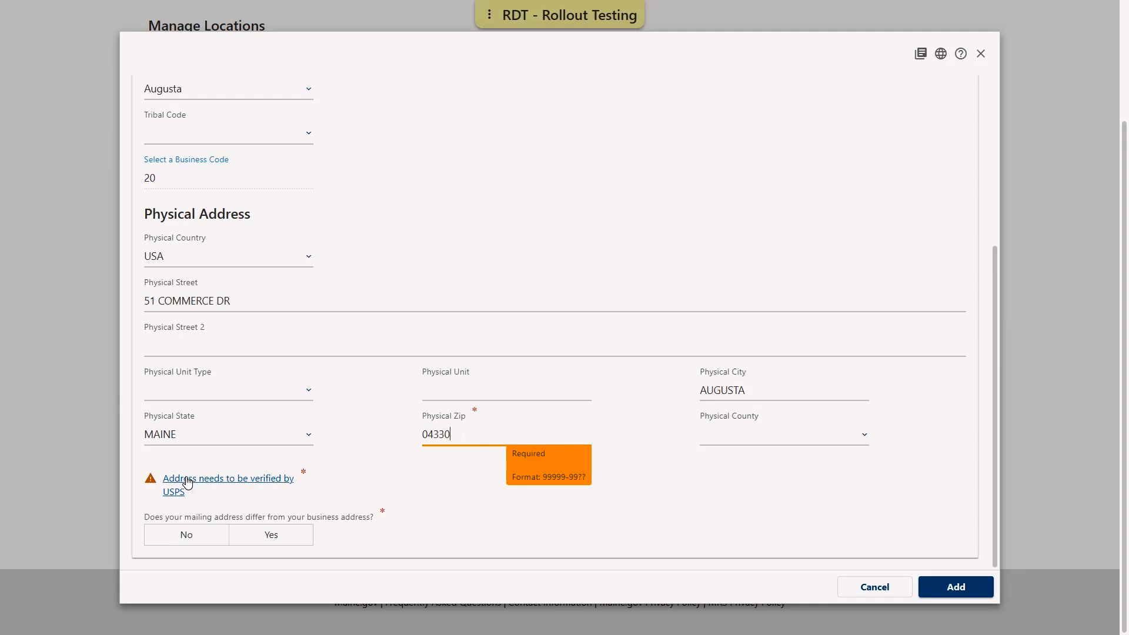
click(187, 482)
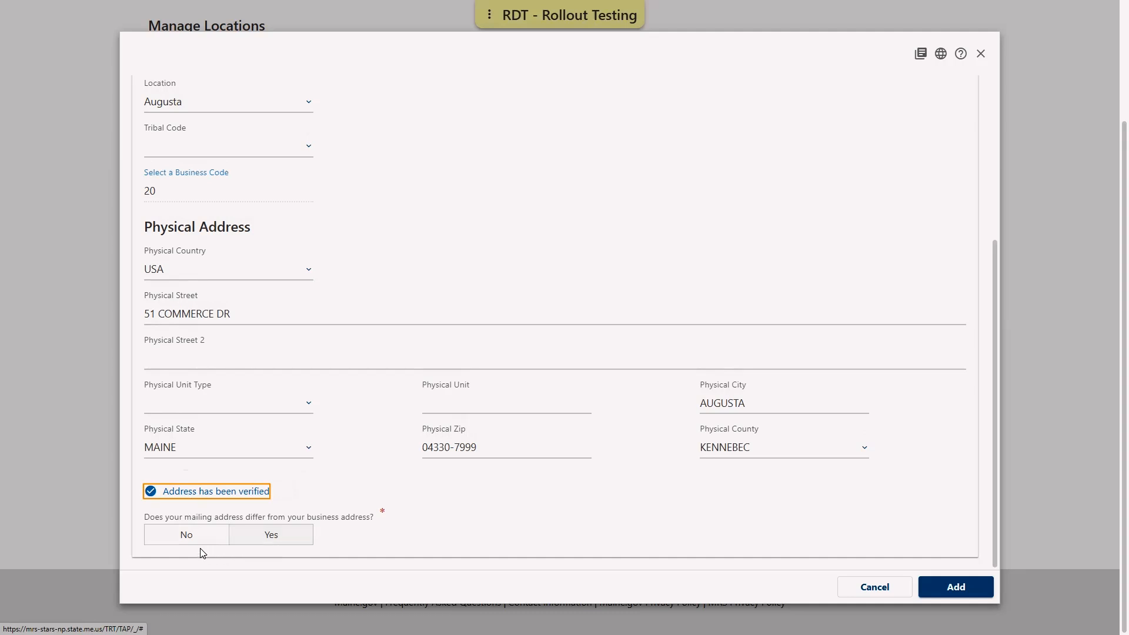
Answer No to the mailing address differing from the business address and add the new location
click(186, 535)
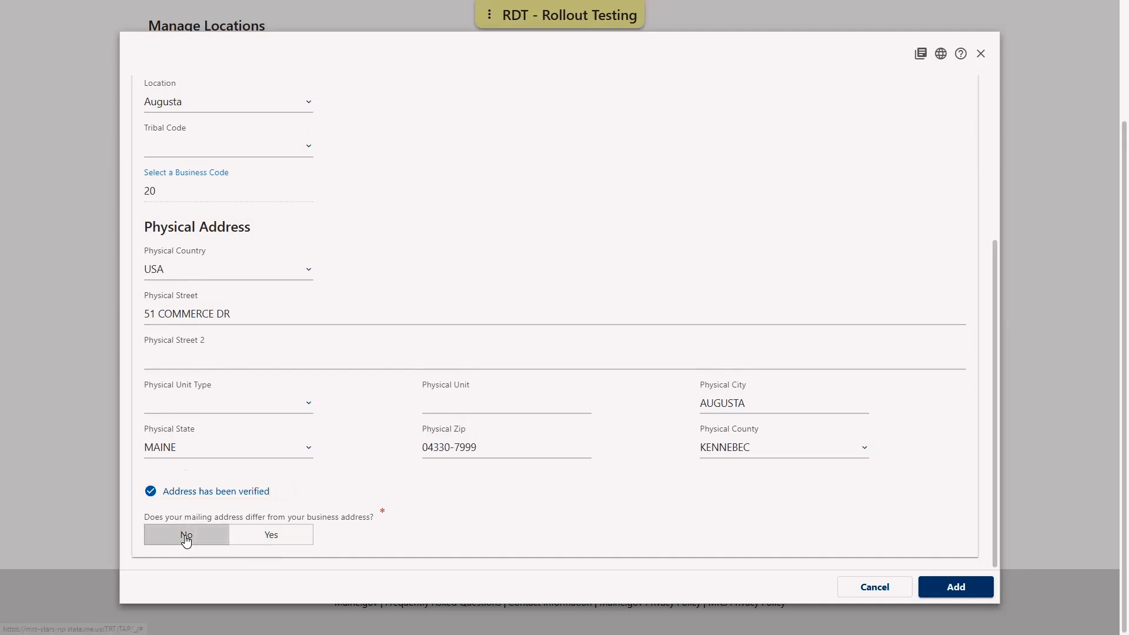
click(971, 586)
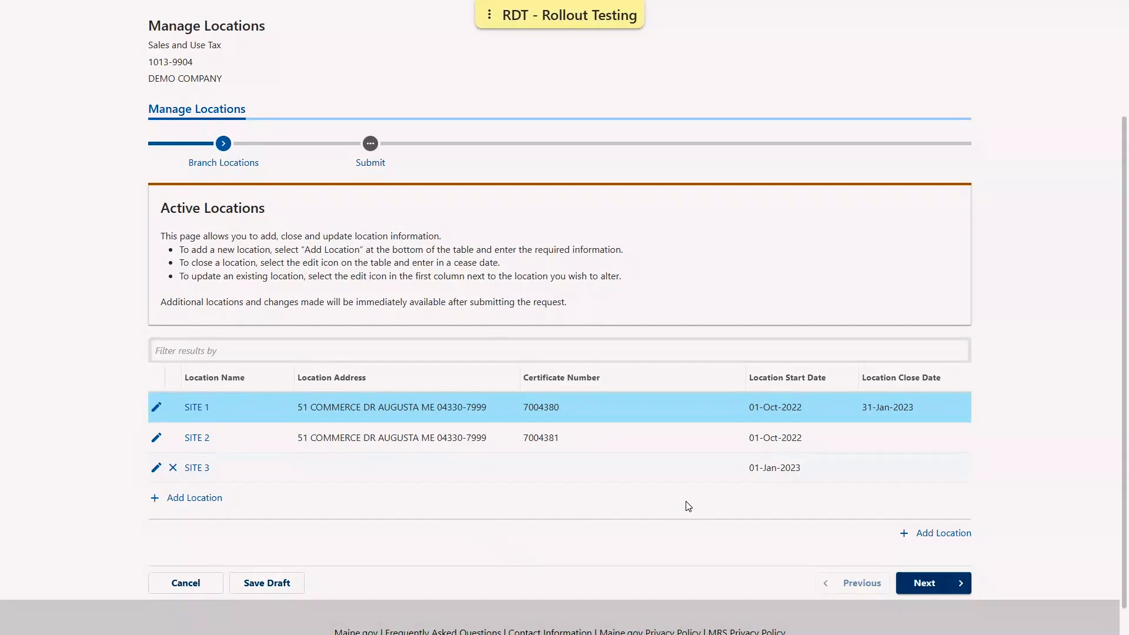
Continue to the submit stage, submit the location changes, and acknowledge the confirmation
click(941, 589)
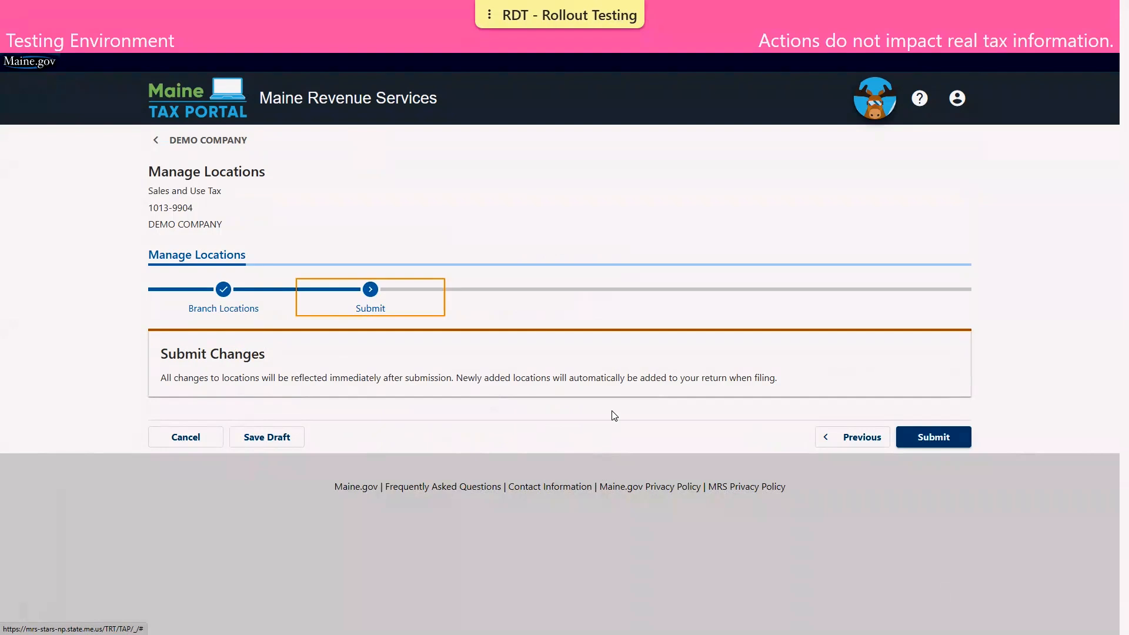
click(933, 438)
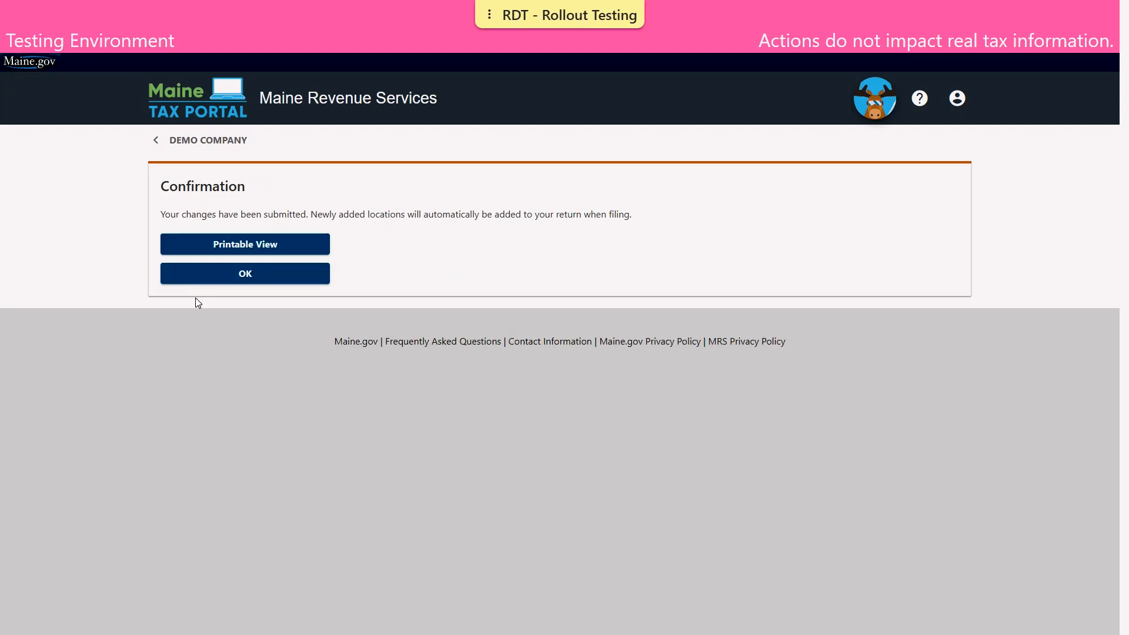
click(212, 278)
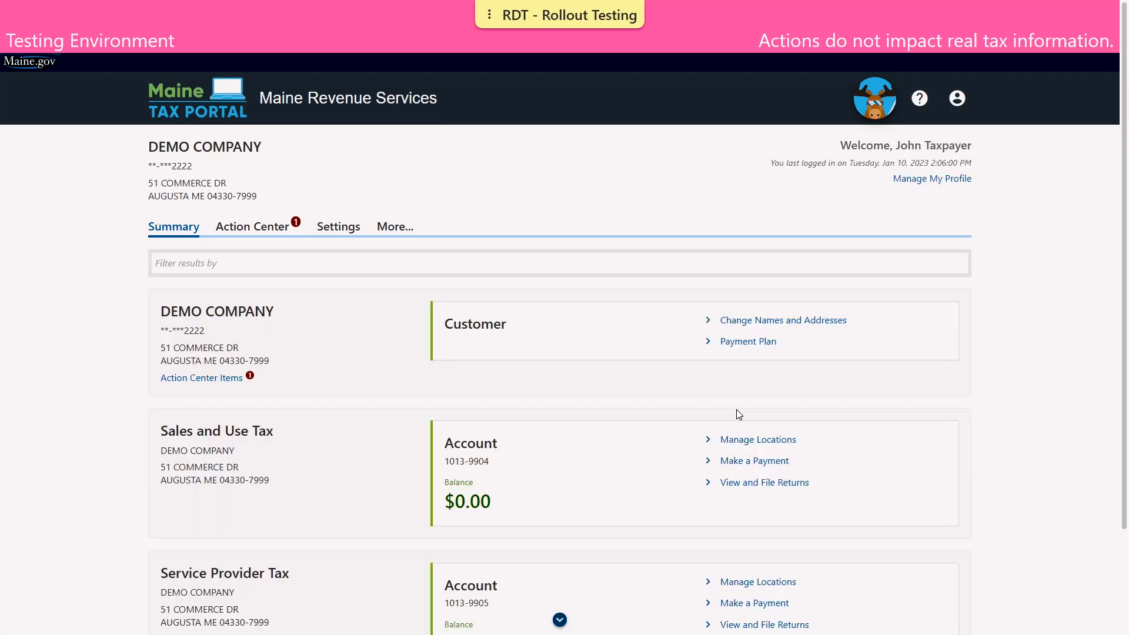
Reopen Manage Locations for the Sales and Use Tax account and review the active locations list
click(762, 445)
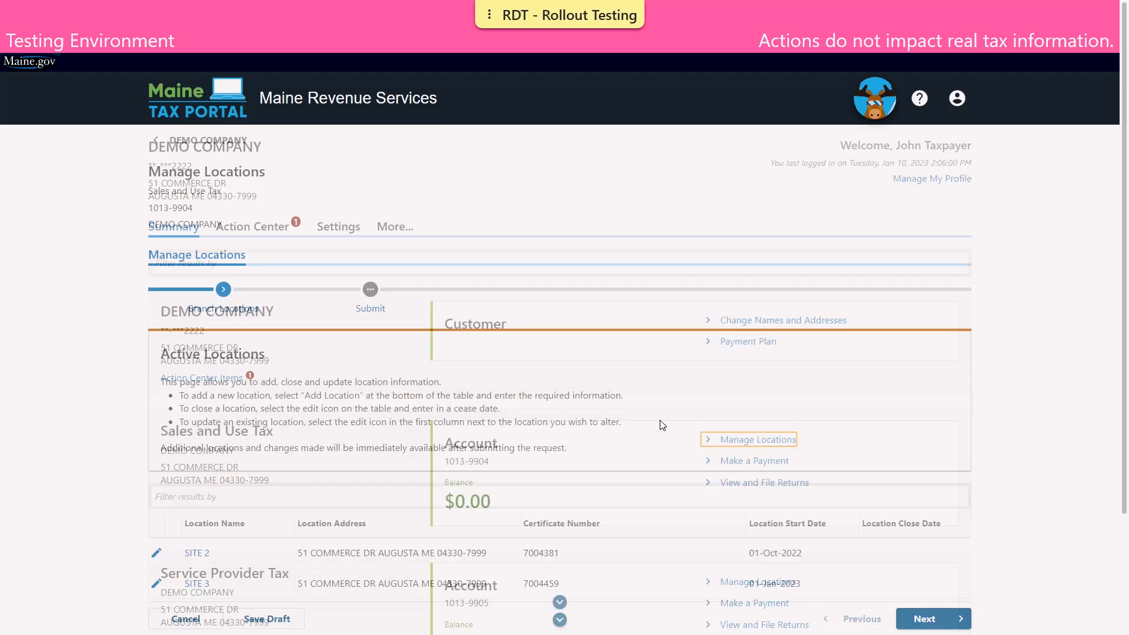
scroll(89, 385, down, 2)
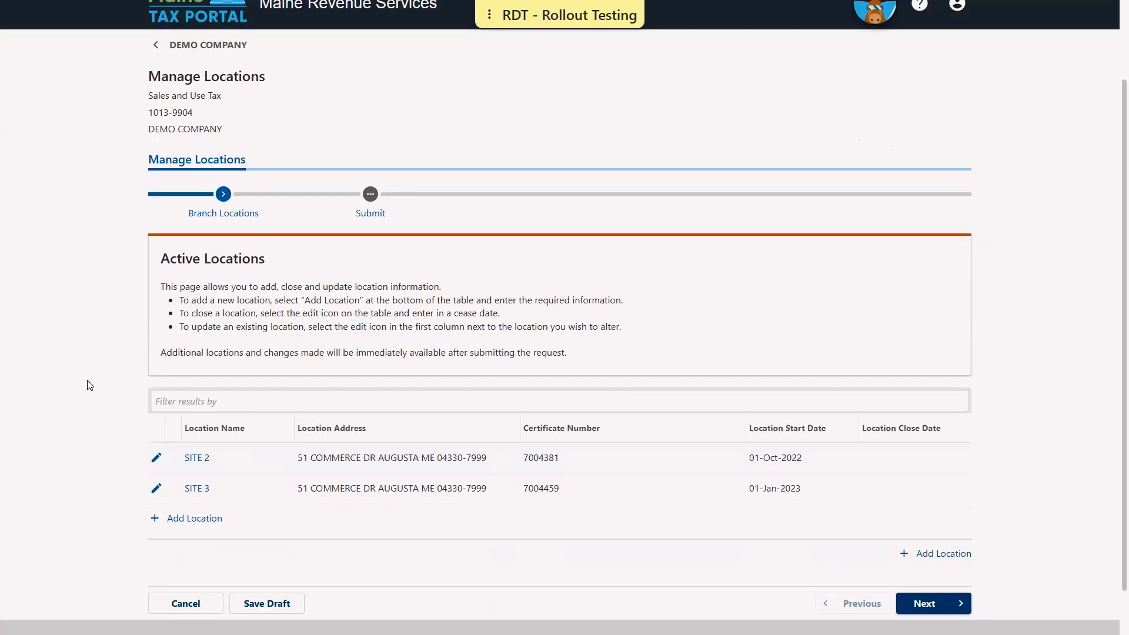